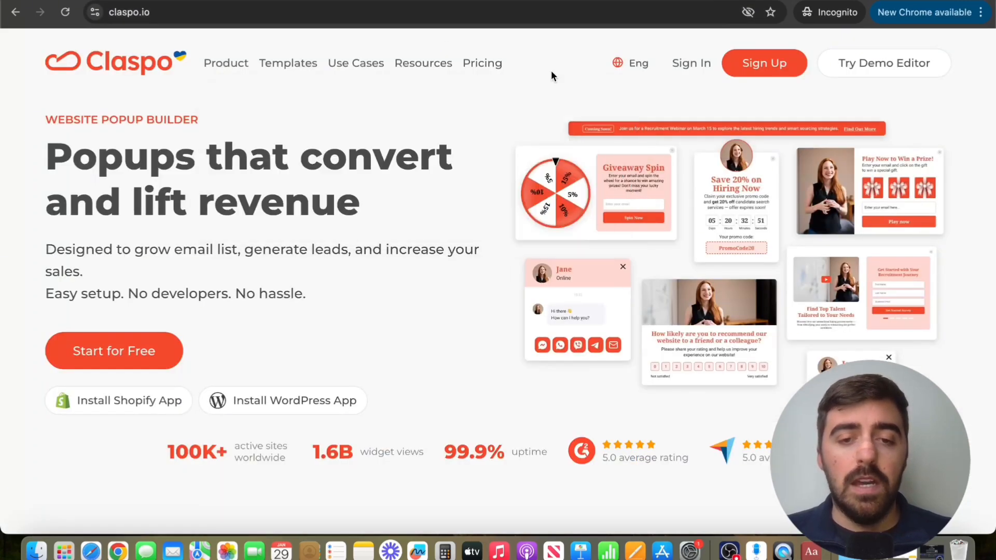
Begin signing up for a free Claspo account from claspo.io.
{"action": "left_click", "coordinate": [167, 347]}
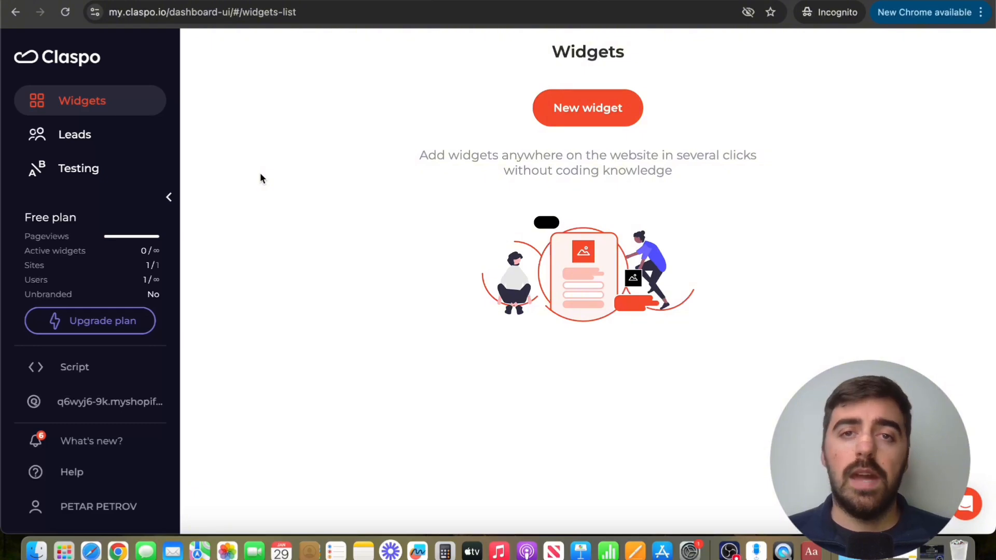
Open the Free plan's billing page showing 102 / 10 000 pageviews used.
{"action": "left_click", "coordinate": [58, 244]}
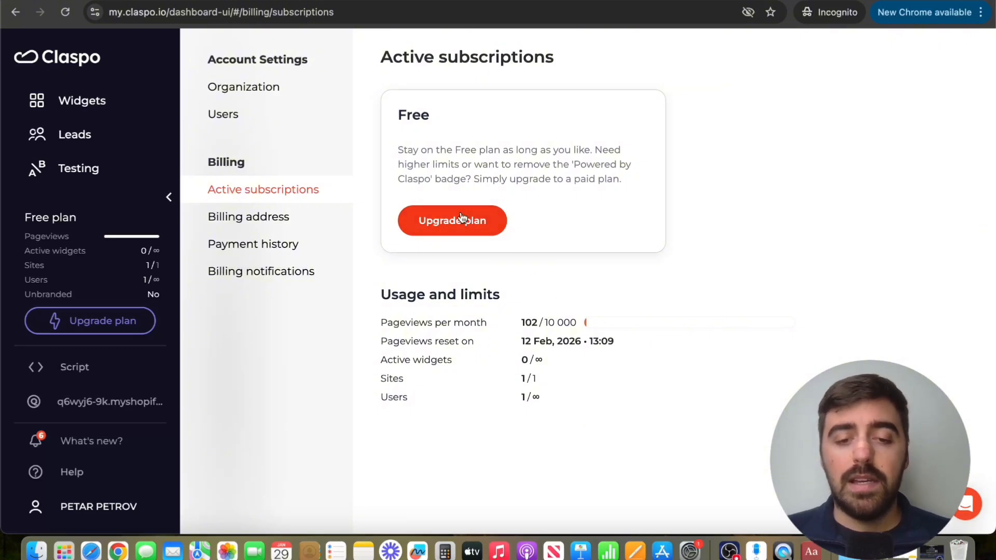
Review upgrade pricing at a higher pageview tier and apply a pasted promo code.
{"action": "left_click", "coordinate": [476, 222]}
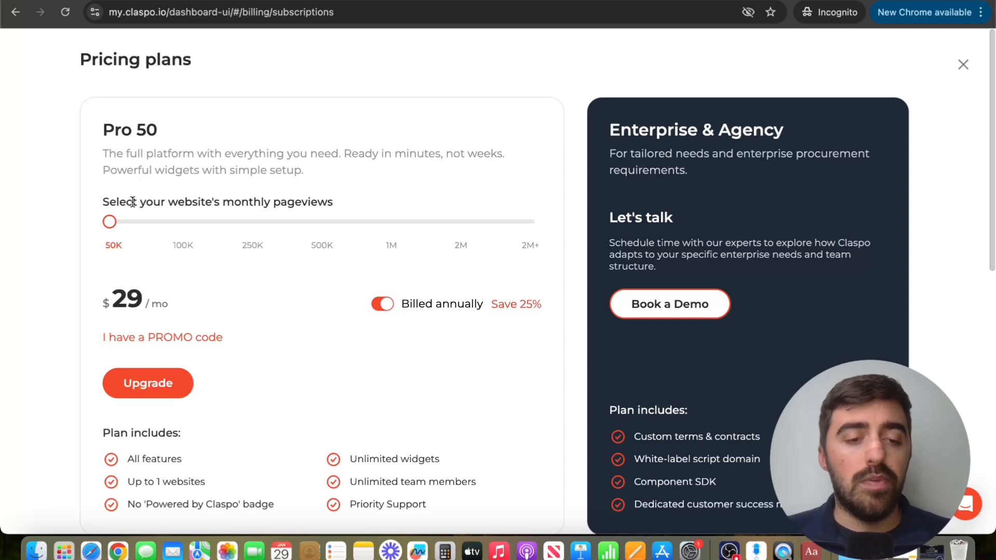
{"action": "left_click_drag", "start_coordinate": [109, 221], "coordinate": [233, 234]}
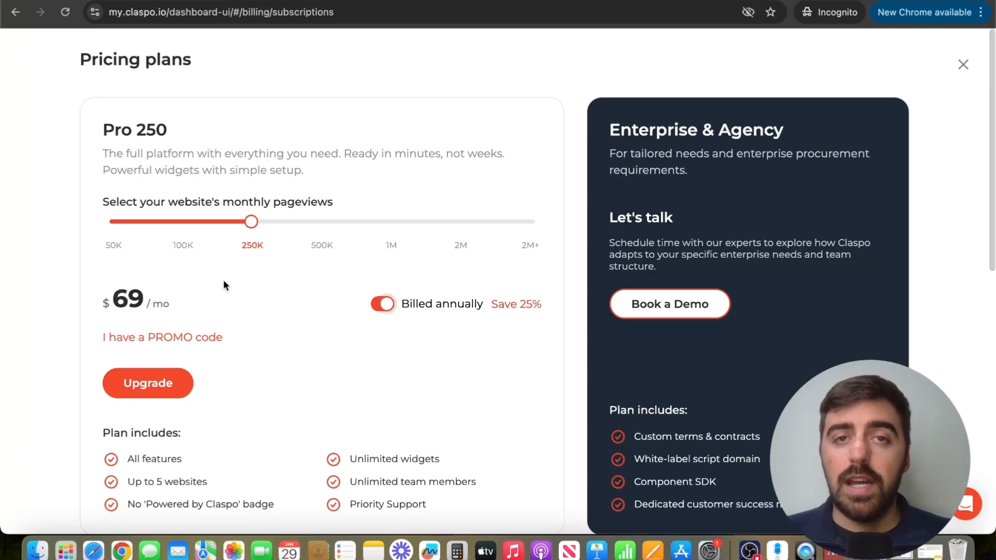
{"action": "left_click", "coordinate": [170, 337]}
{"action": "type", "text": "AF20KVNjMx"}
{"action": "left_click", "coordinate": [273, 338]}
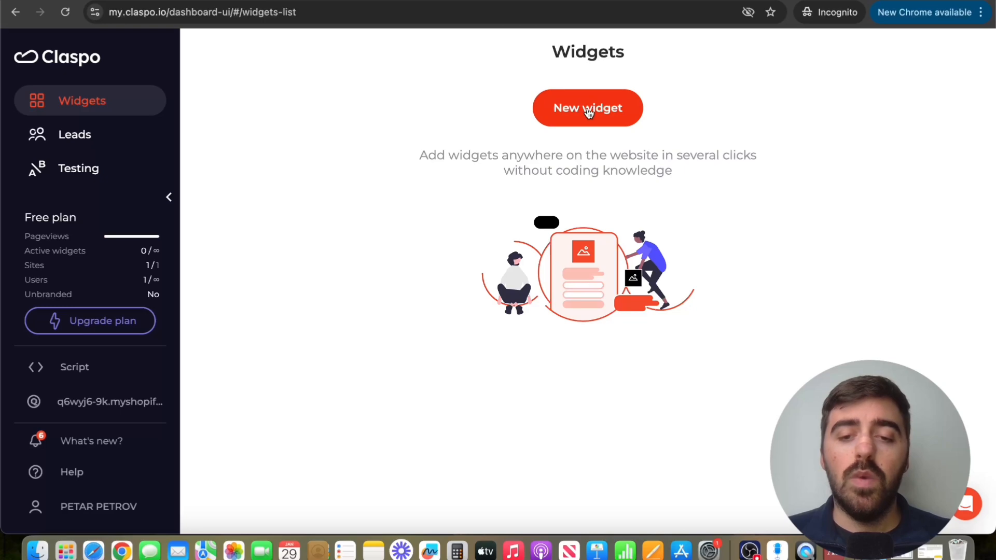
Start a new widget from the Template library.
{"action": "left_click", "coordinate": [589, 113]}
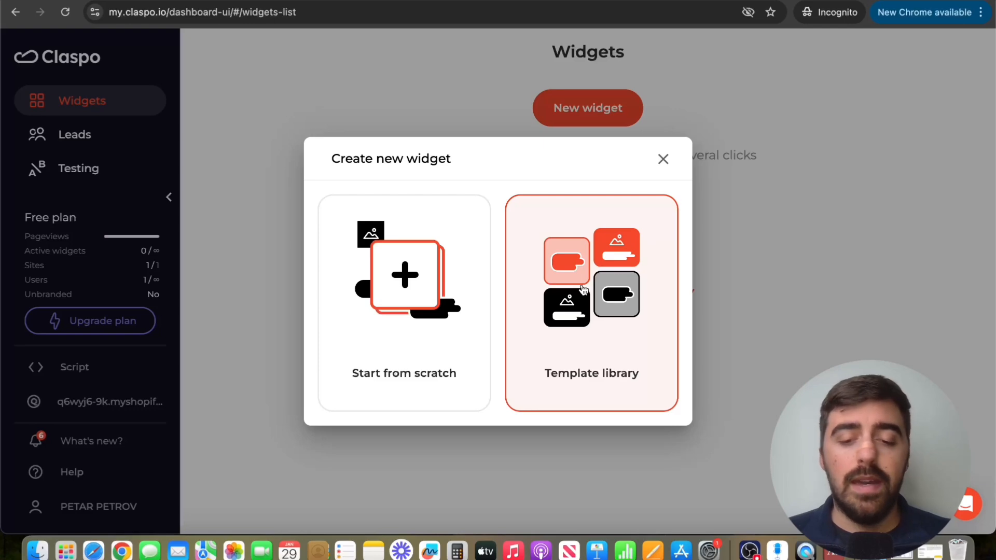
{"action": "left_click", "coordinate": [620, 316]}
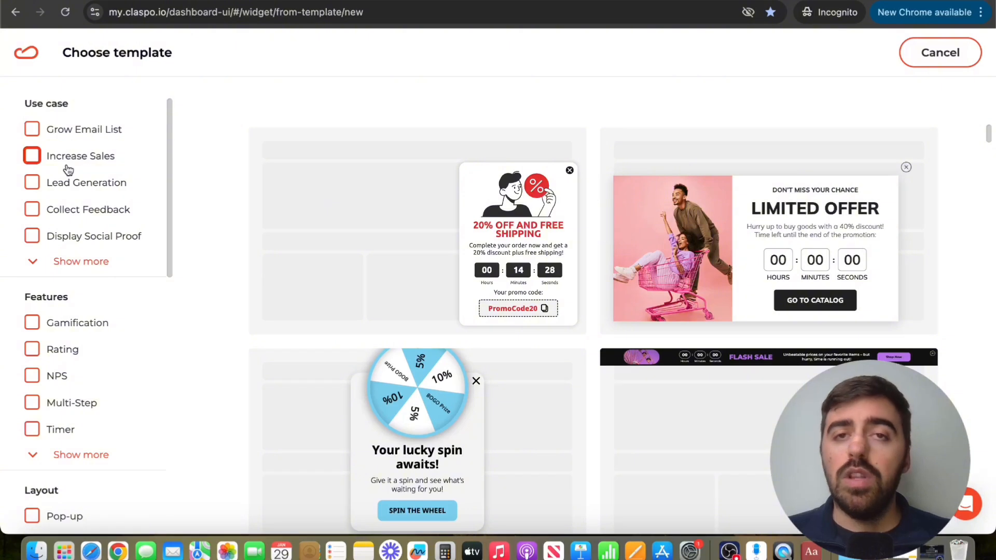
Filter templates by Timer and Floating Bar, then open the Flash Sale bar template.
{"action": "scroll", "coordinate": [66, 165], "scroll_direction": "down", "scroll_amount": 5}
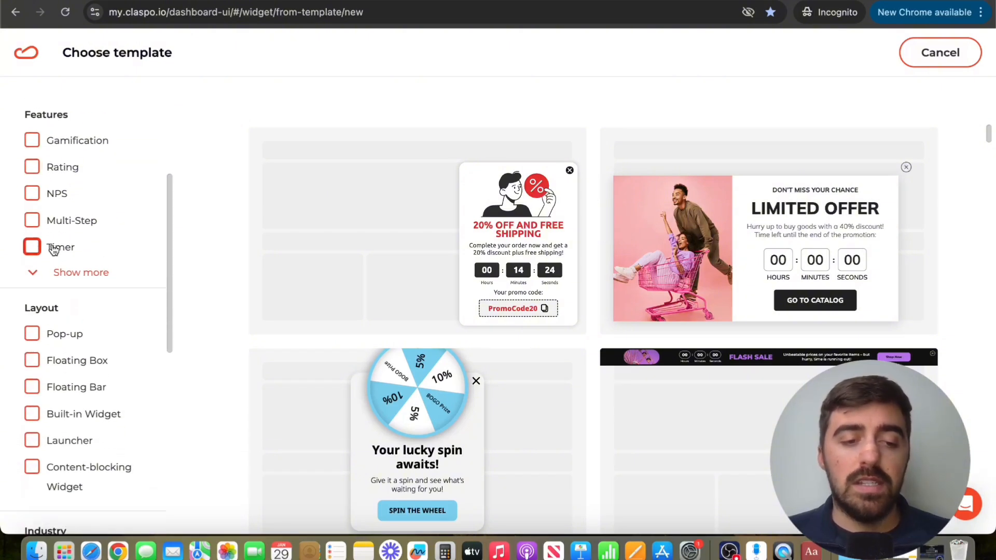
{"action": "left_click", "coordinate": [44, 249]}
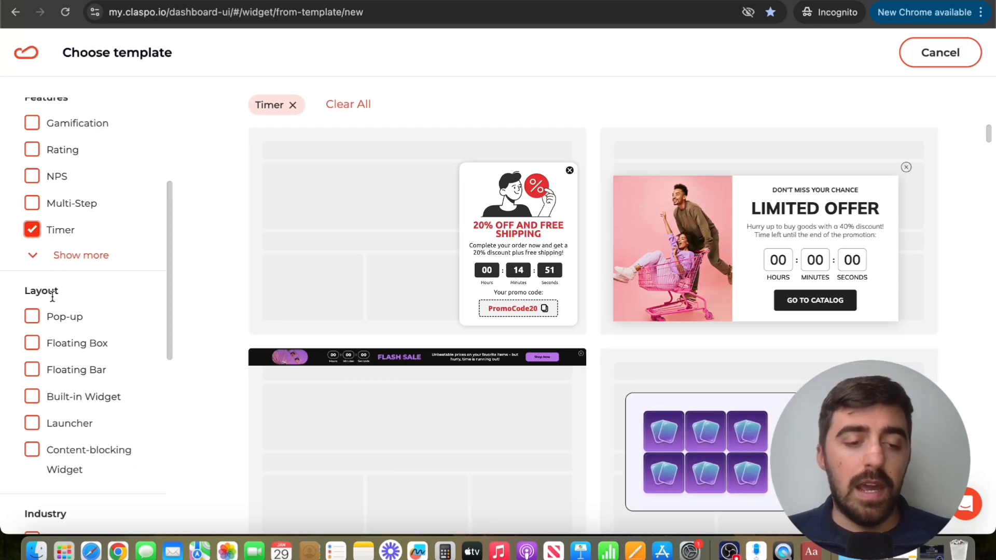
{"action": "left_click", "coordinate": [32, 369]}
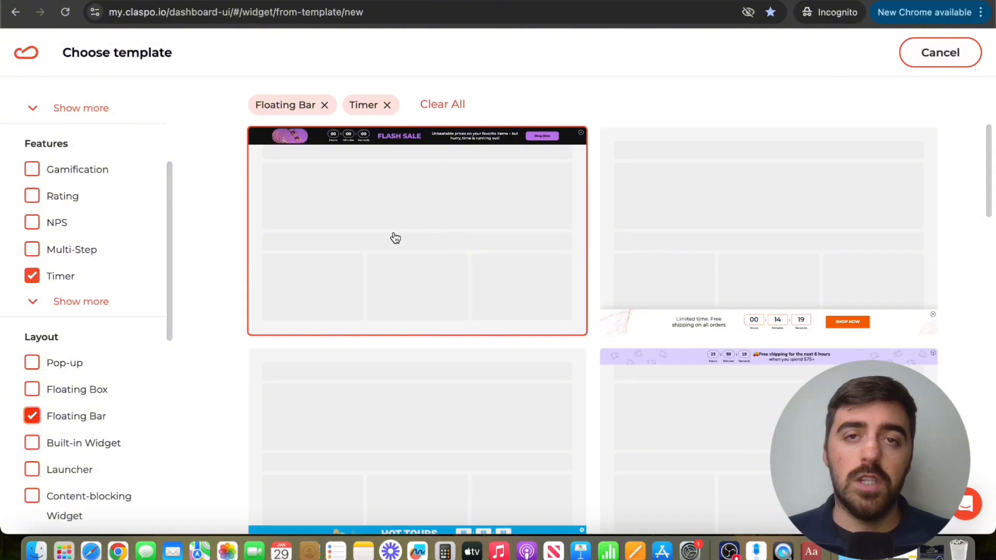
{"action": "left_click", "coordinate": [428, 240]}
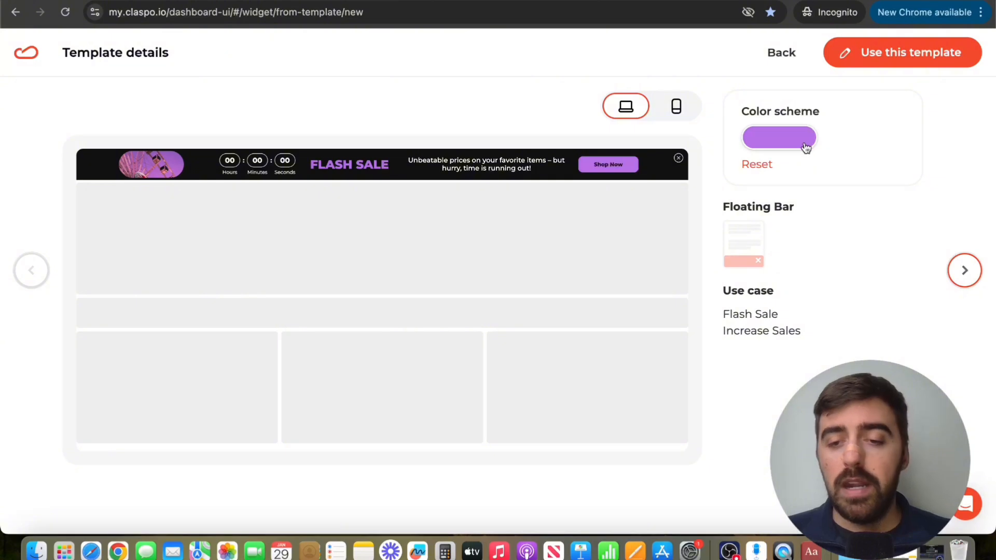
Switch the Flash Sale bar's colour scheme from purple to green and use the template.
{"action": "left_click", "coordinate": [774, 137]}
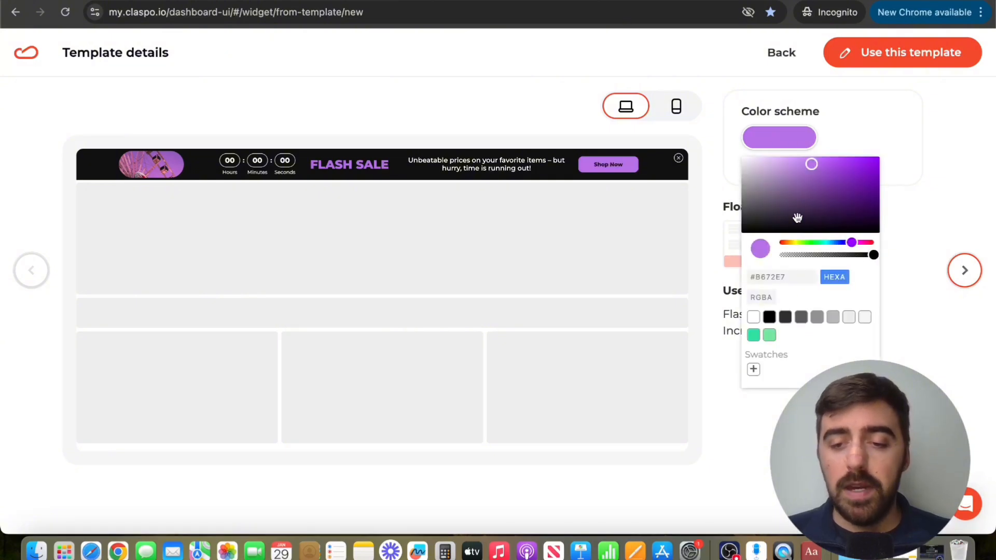
{"action": "left_click", "coordinate": [813, 244]}
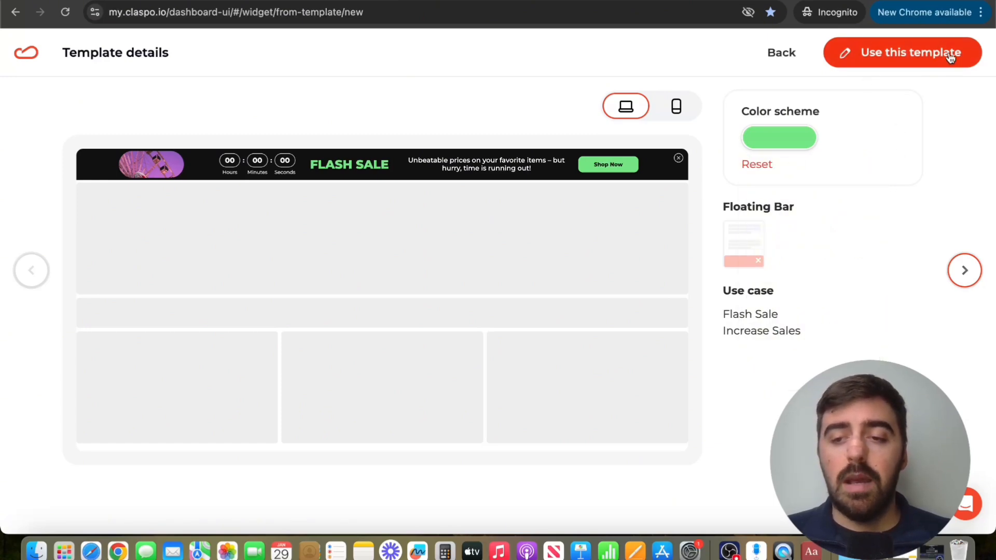
{"action": "left_click", "coordinate": [911, 60]}
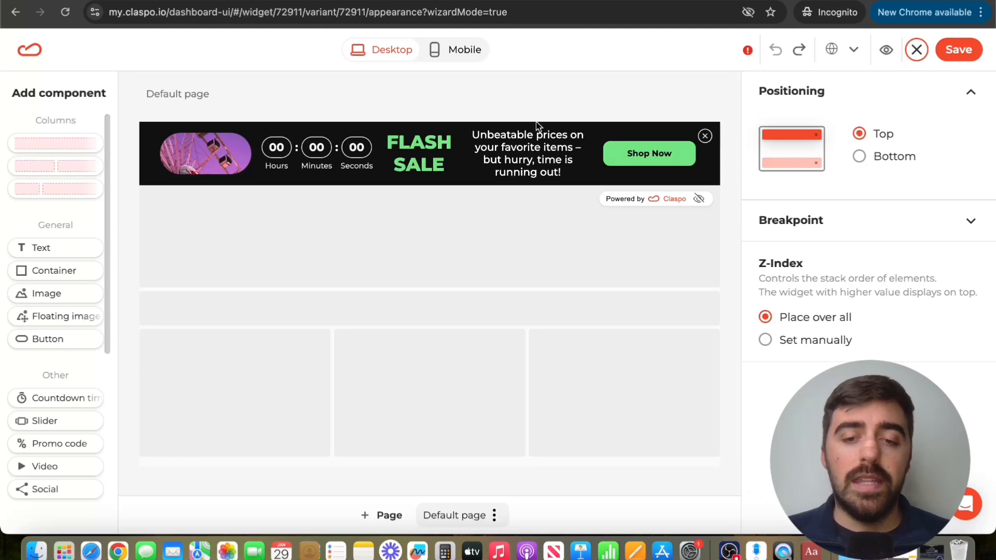
Delete the bar's descriptive sentence and the emptied column, then select the countdown timer.
{"action": "left_click", "coordinate": [556, 150]}
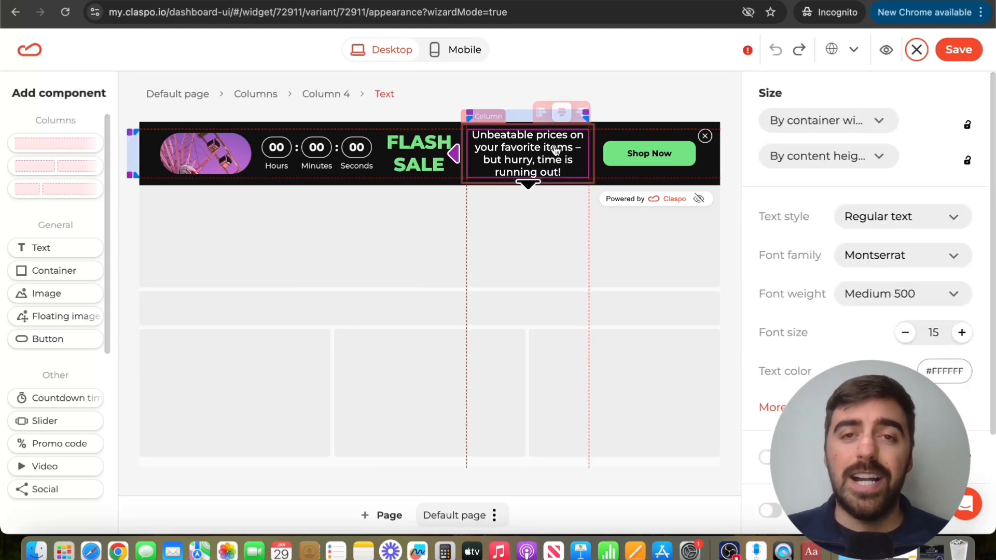
{"action": "key", "text": "Delete"}
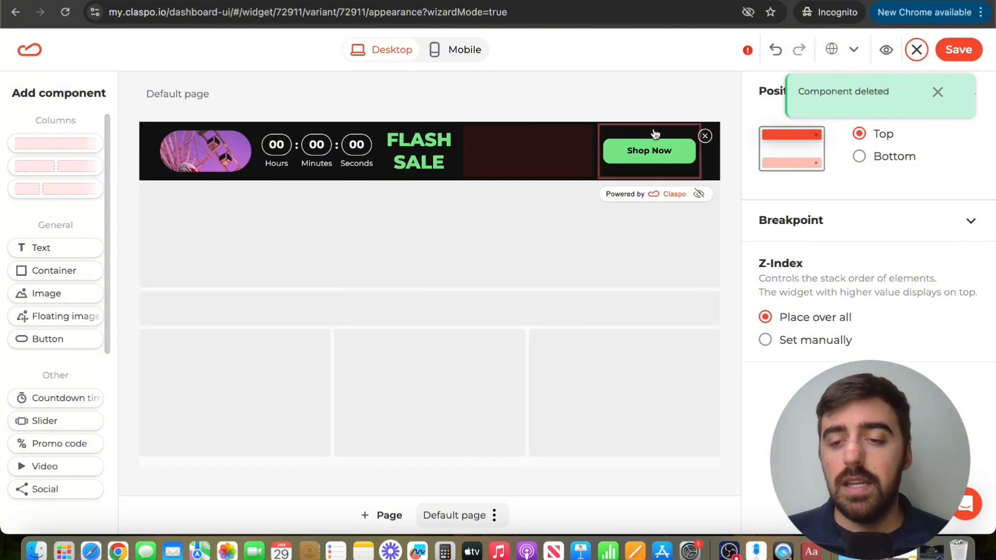
{"action": "left_click", "coordinate": [538, 160]}
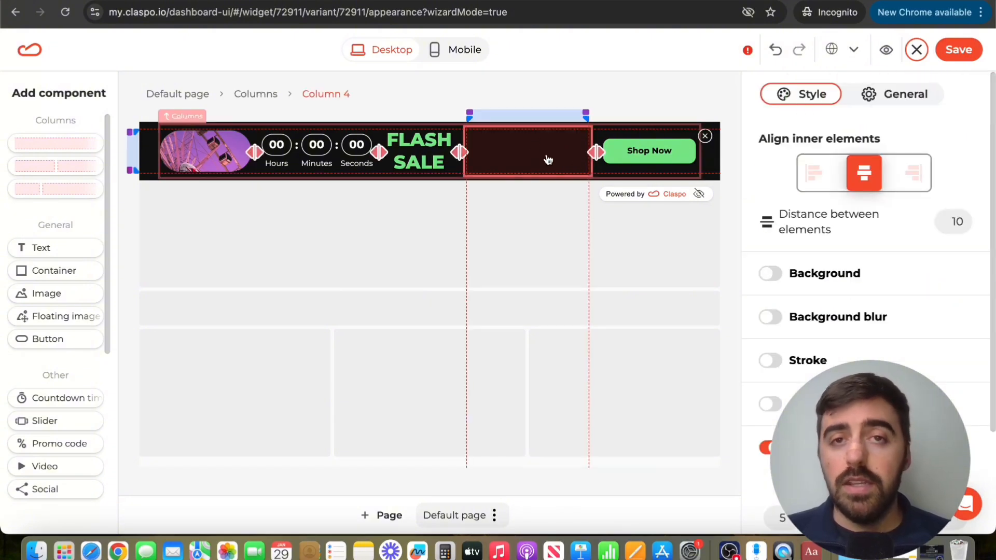
{"action": "key", "text": "Delete"}
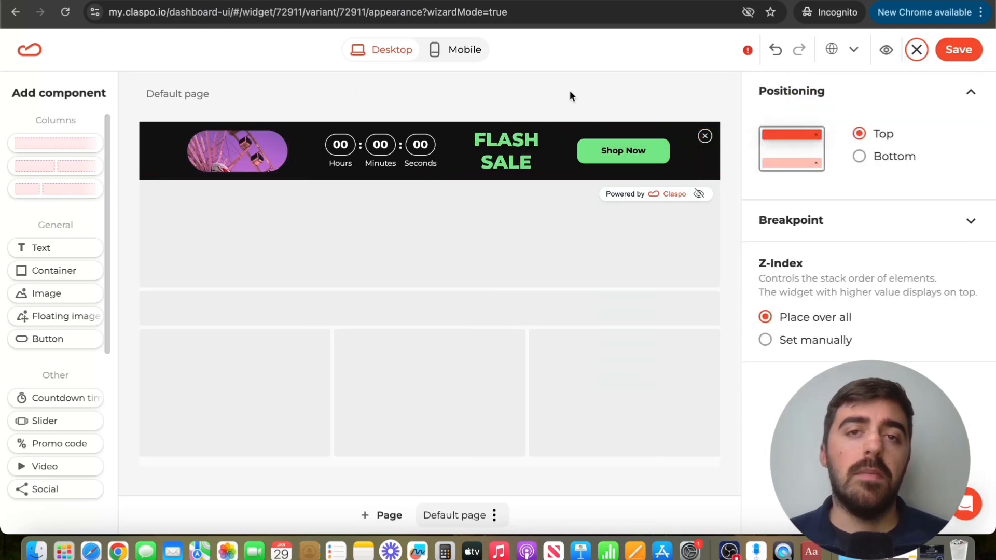
{"action": "left_click", "coordinate": [386, 164]}
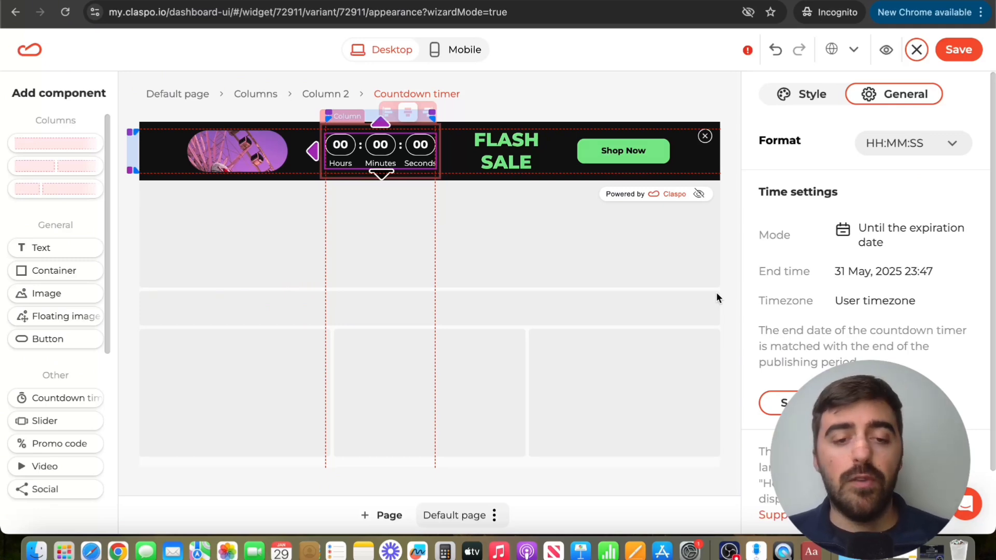
Inspect each bar element: image, countdown, FLASH SALE heading and Shop Now button.
{"action": "left_click", "coordinate": [257, 152]}
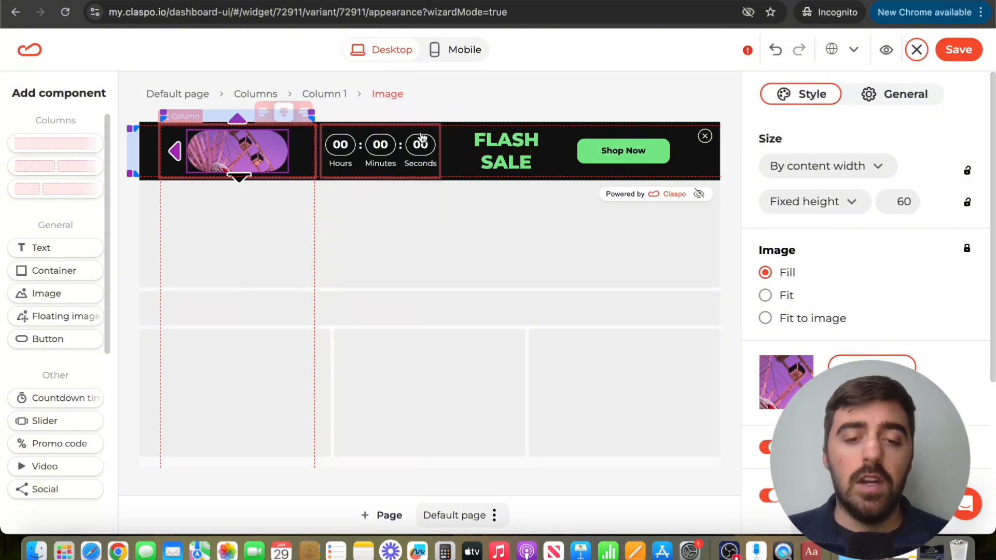
{"action": "left_click", "coordinate": [400, 151]}
{"action": "left_click", "coordinate": [497, 156]}
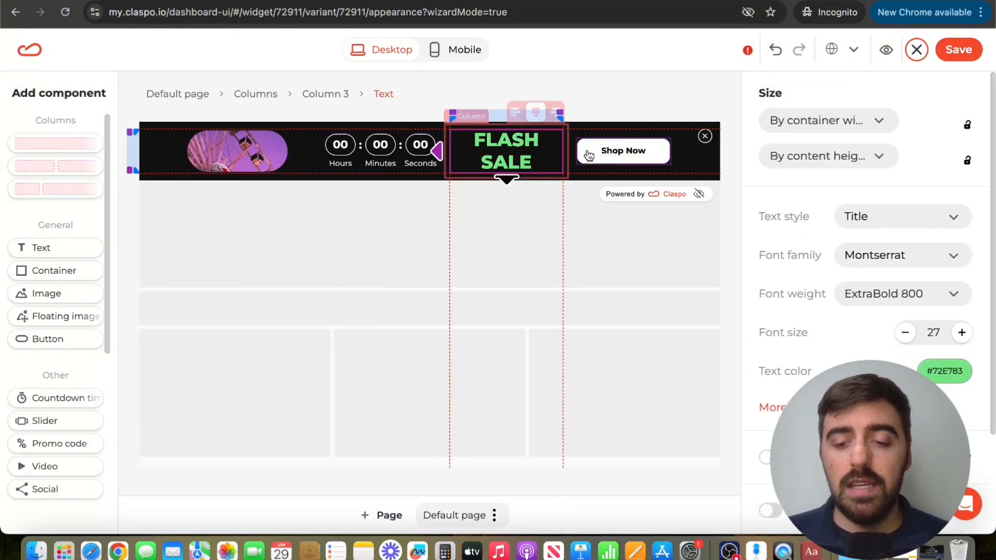
{"action": "left_click", "coordinate": [603, 155]}
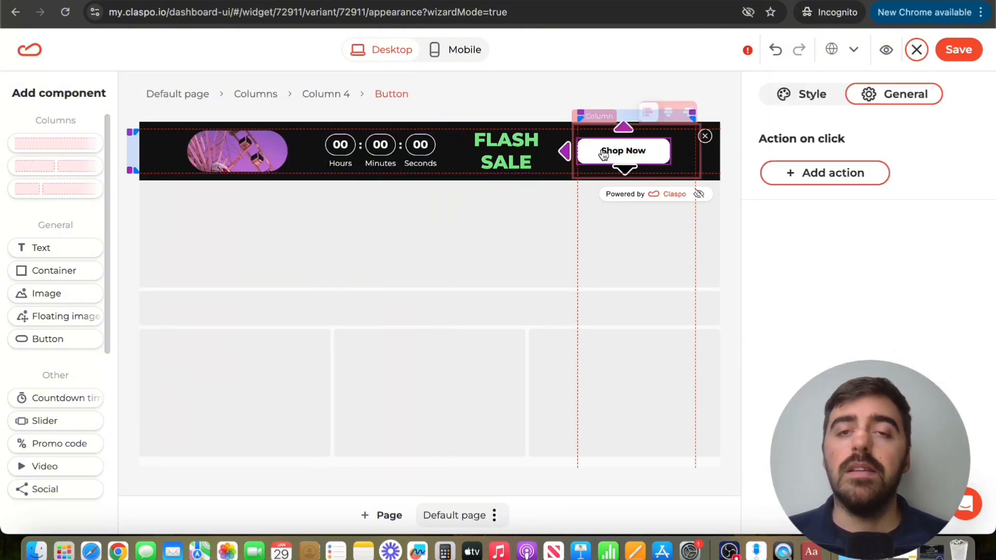
{"action": "left_click", "coordinate": [378, 149]}
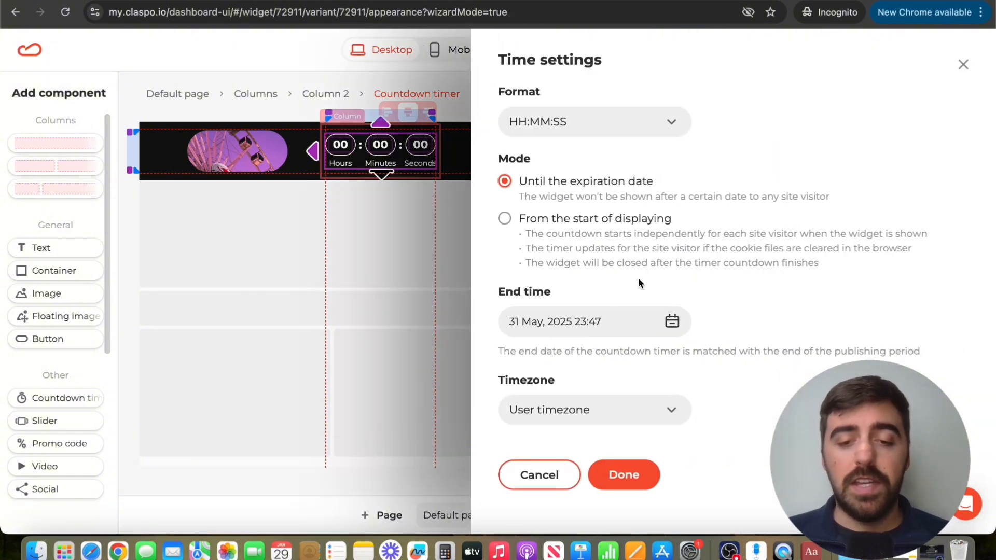
Set the countdown end date to 30 January at 23:47.
{"action": "left_click", "coordinate": [559, 332]}
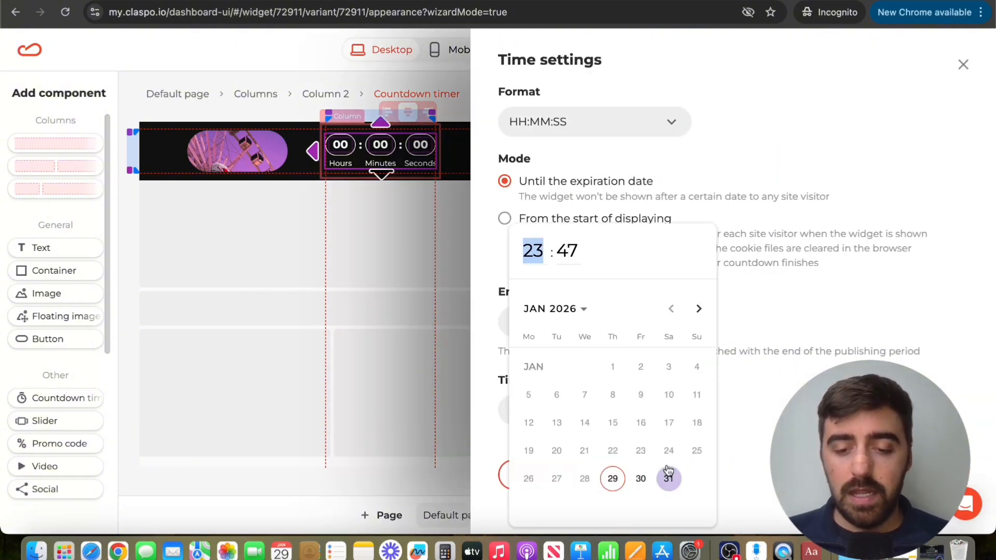
{"action": "left_click", "coordinate": [640, 478]}
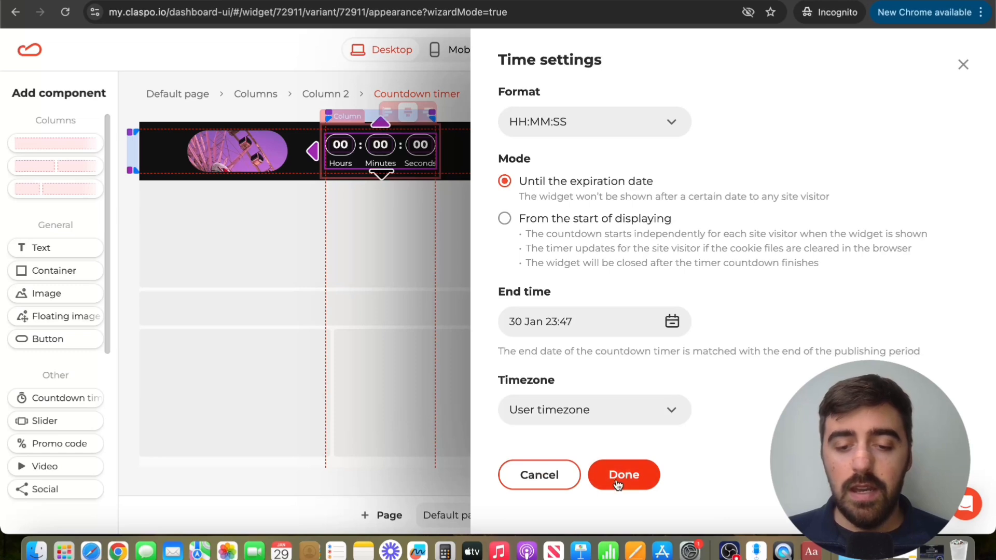
{"action": "left_click", "coordinate": [636, 475]}
{"action": "left_click", "coordinate": [432, 141]}
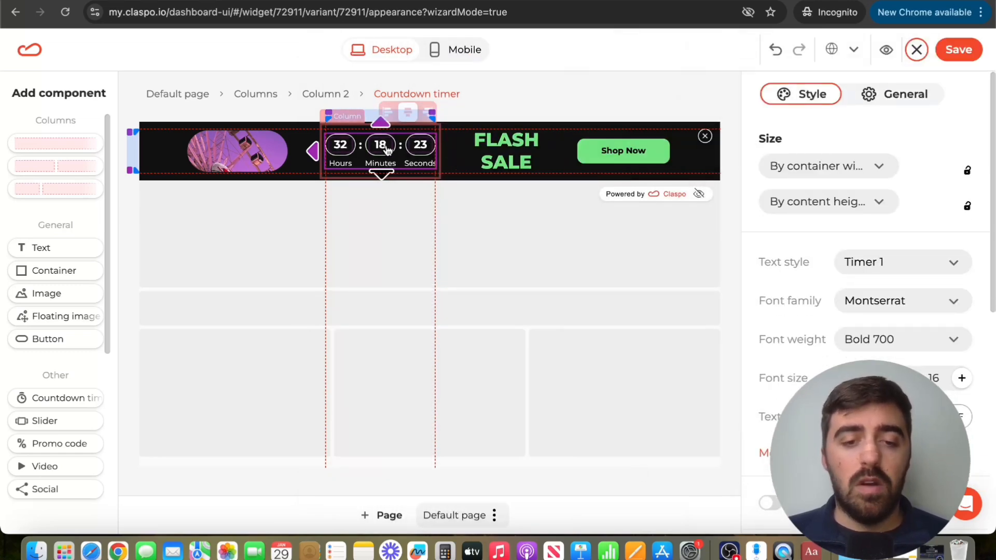
{"action": "left_click", "coordinate": [561, 92]}
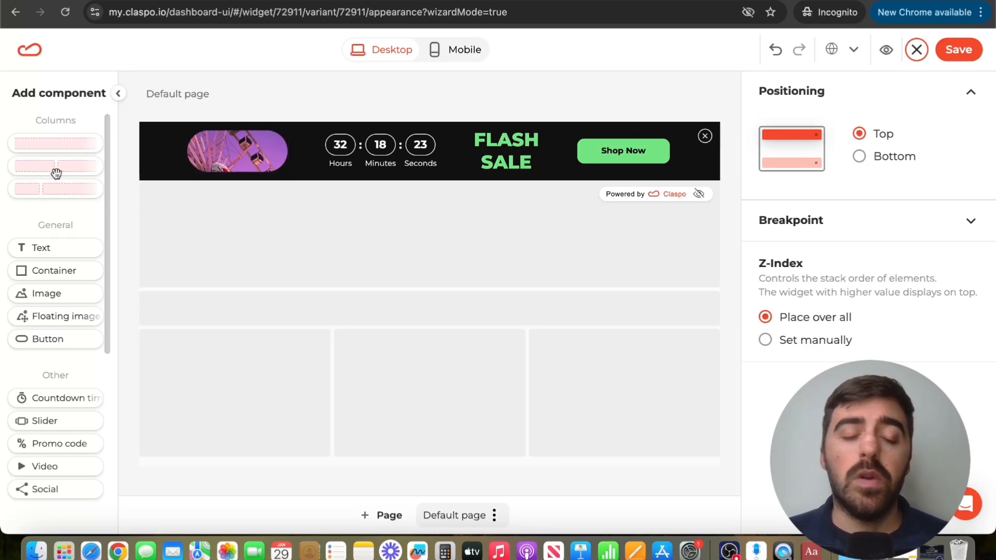
Drag a Text component onto the banner and save the design.
{"action": "scroll", "coordinate": [56, 173], "scroll_direction": "down", "scroll_amount": 3}
{"action": "scroll", "coordinate": [56, 173], "scroll_direction": "up", "scroll_amount": 3}
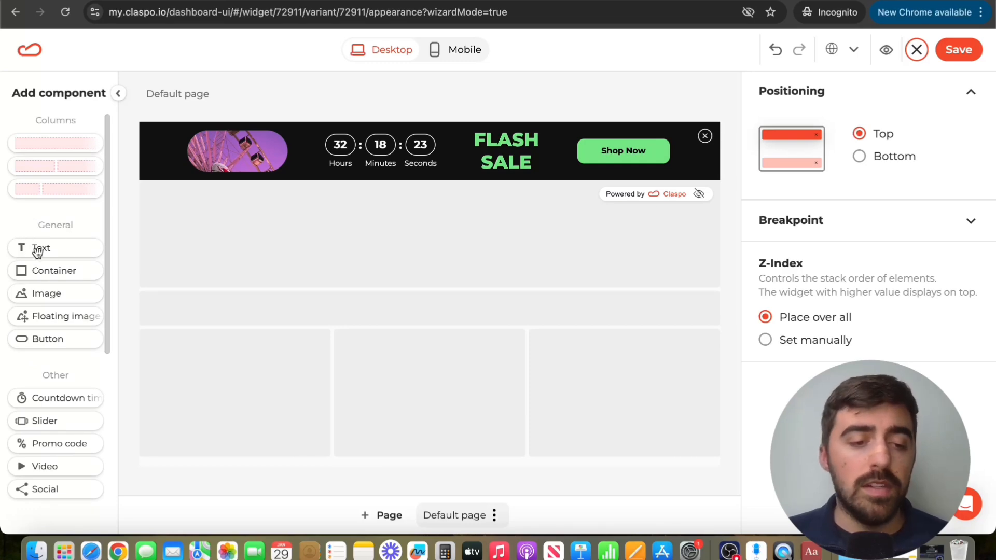
{"action": "left_click_drag", "start_coordinate": [38, 247], "coordinate": [156, 150]}
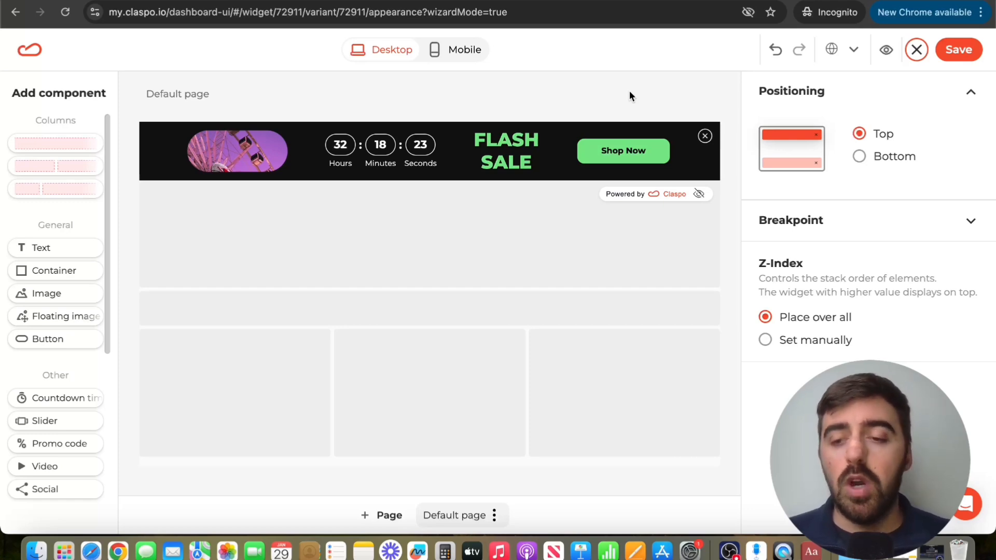
{"action": "left_click", "coordinate": [960, 52]}
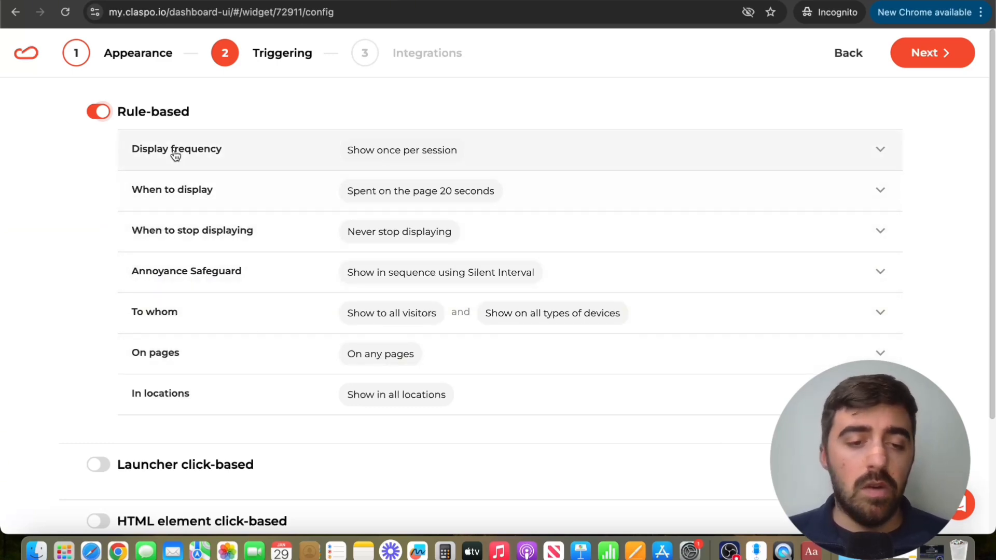
Set Display frequency to Do not limit.
{"action": "left_click", "coordinate": [215, 145]}
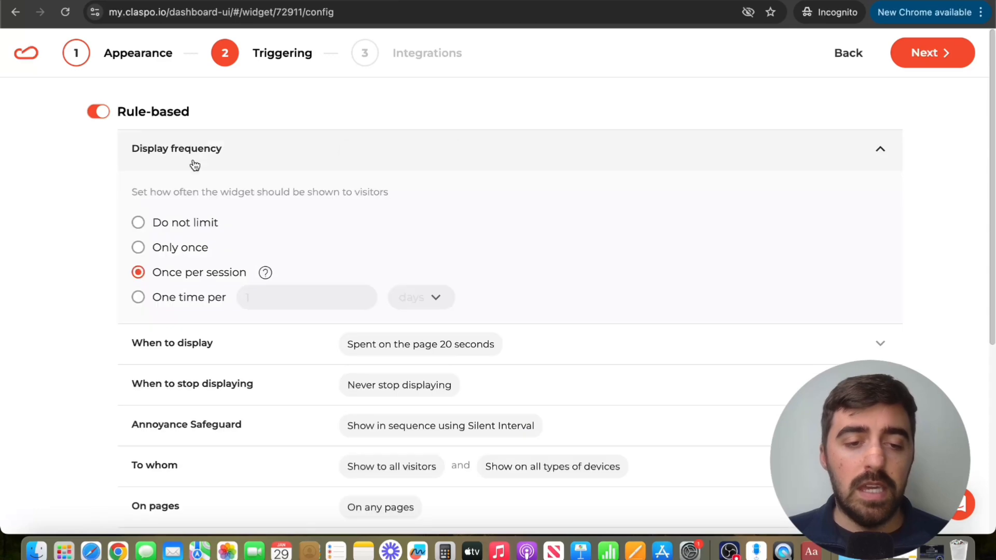
{"action": "left_click", "coordinate": [154, 228]}
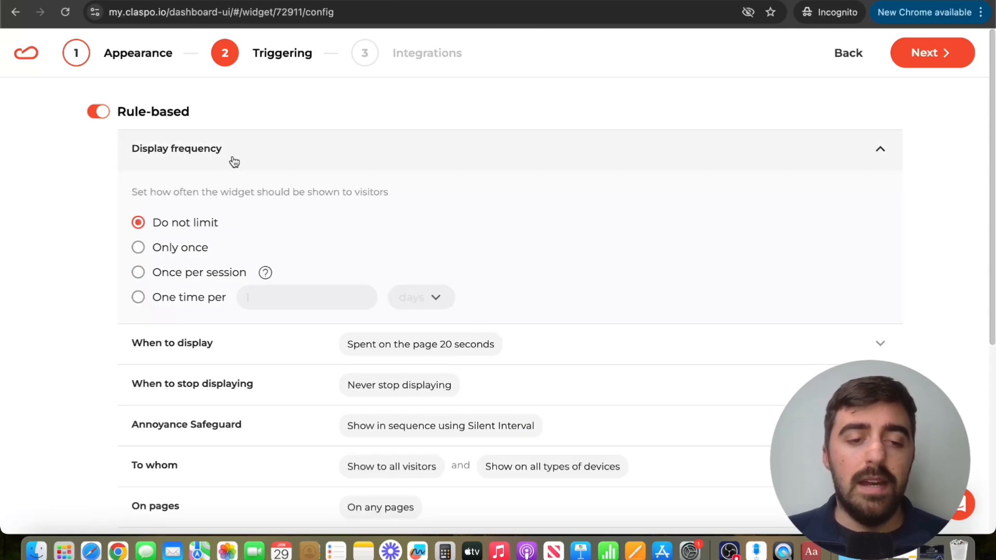
{"action": "left_click", "coordinate": [232, 158]}
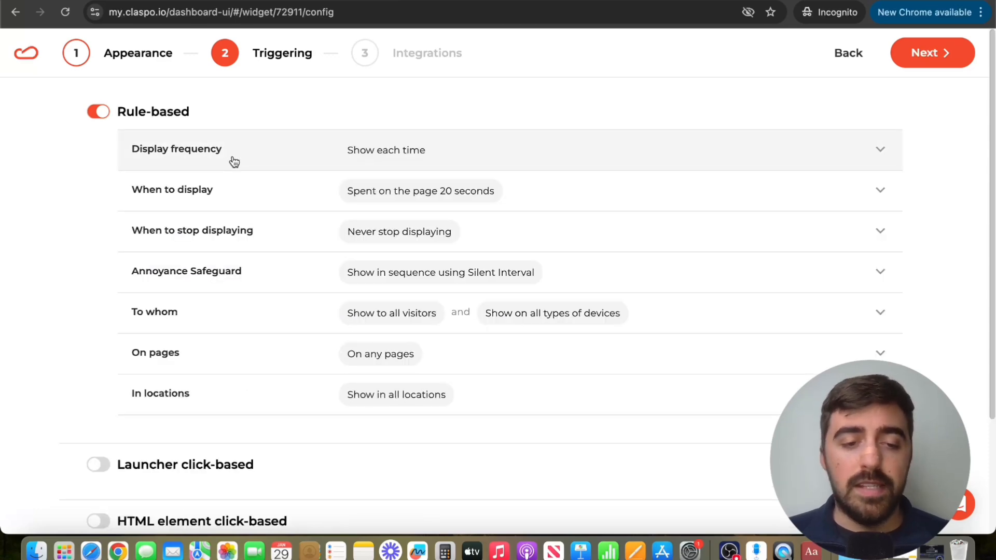
Set When to display to Immediately and continue to Integrations.
{"action": "left_click", "coordinate": [211, 201]}
{"action": "left_click", "coordinate": [164, 259]}
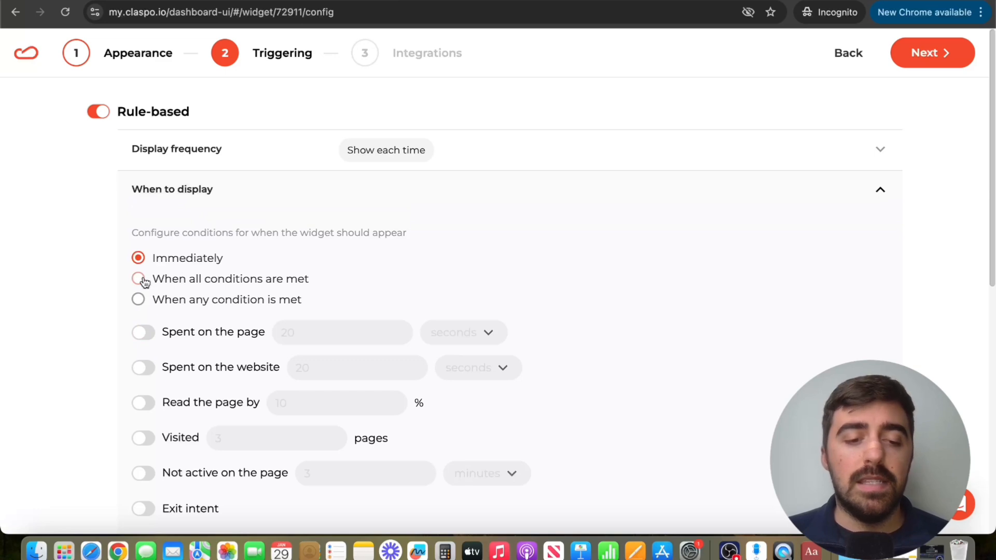
{"action": "left_click", "coordinate": [181, 282]}
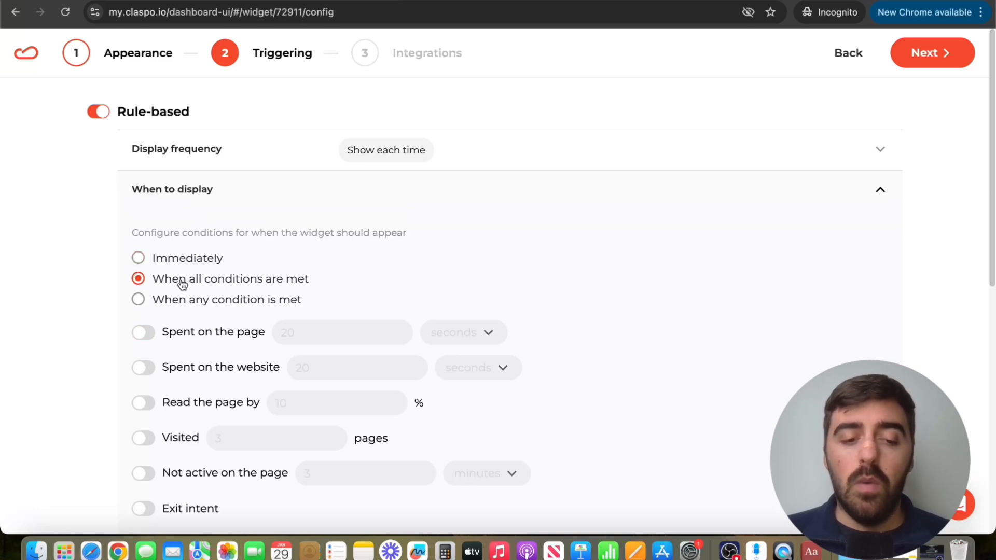
{"action": "left_click", "coordinate": [143, 332]}
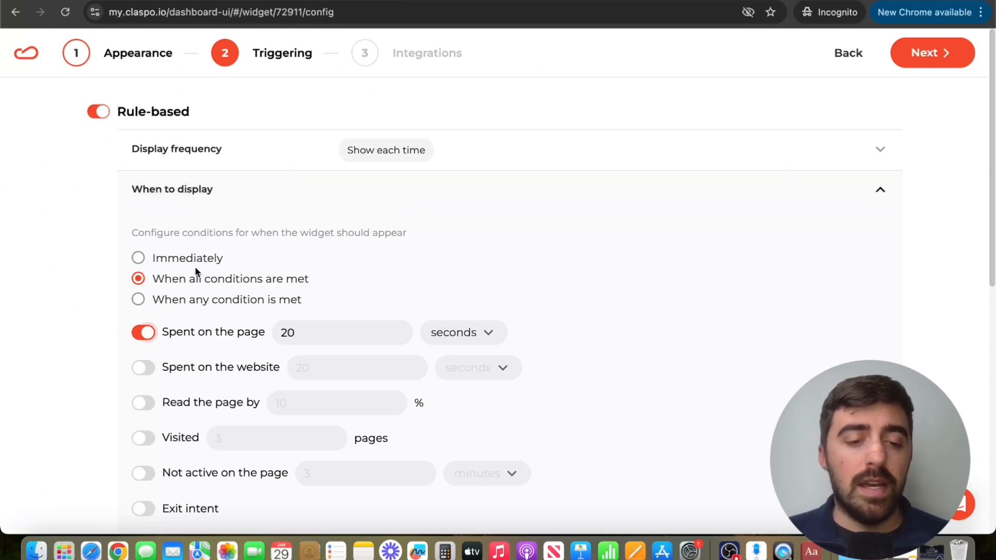
{"action": "left_click", "coordinate": [166, 259]}
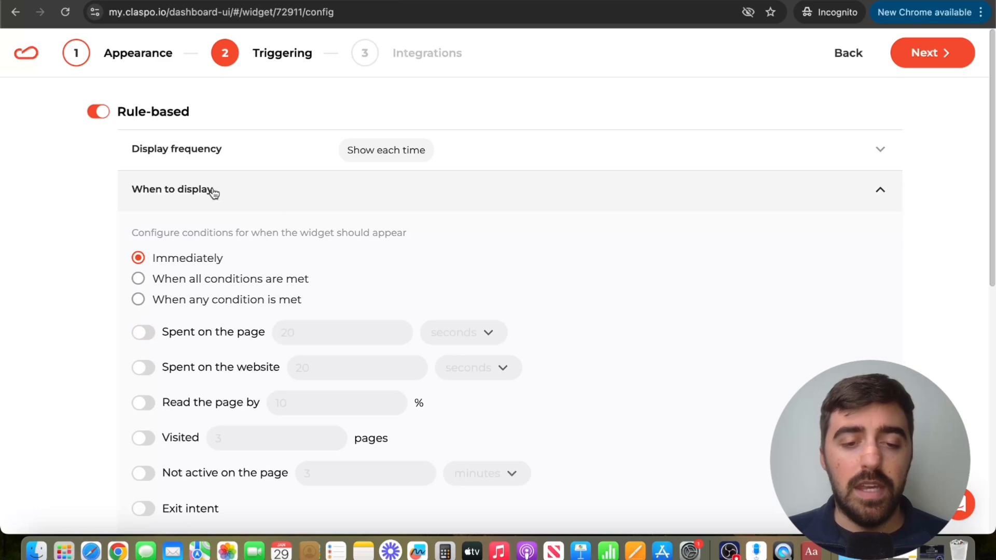
{"action": "left_click", "coordinate": [273, 190]}
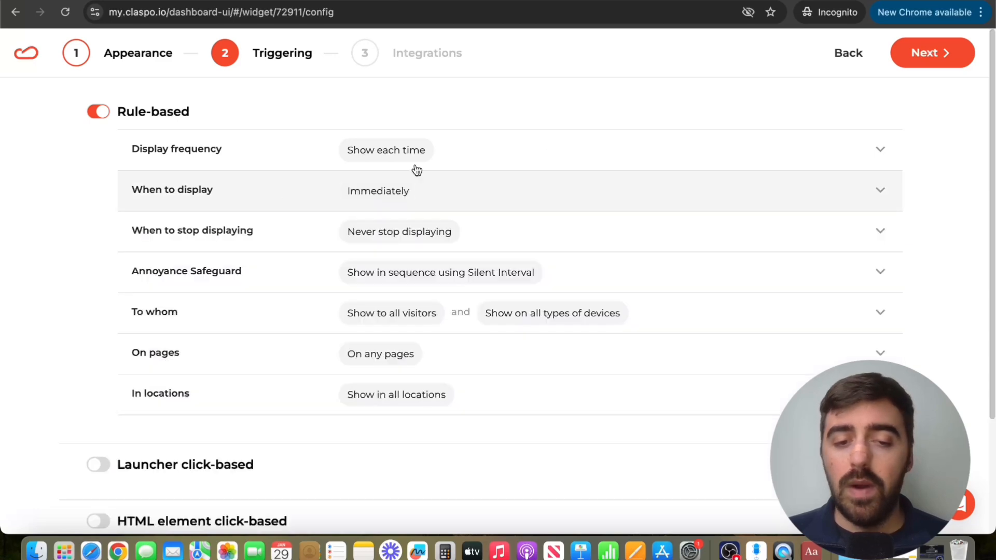
{"action": "left_click", "coordinate": [947, 54]}
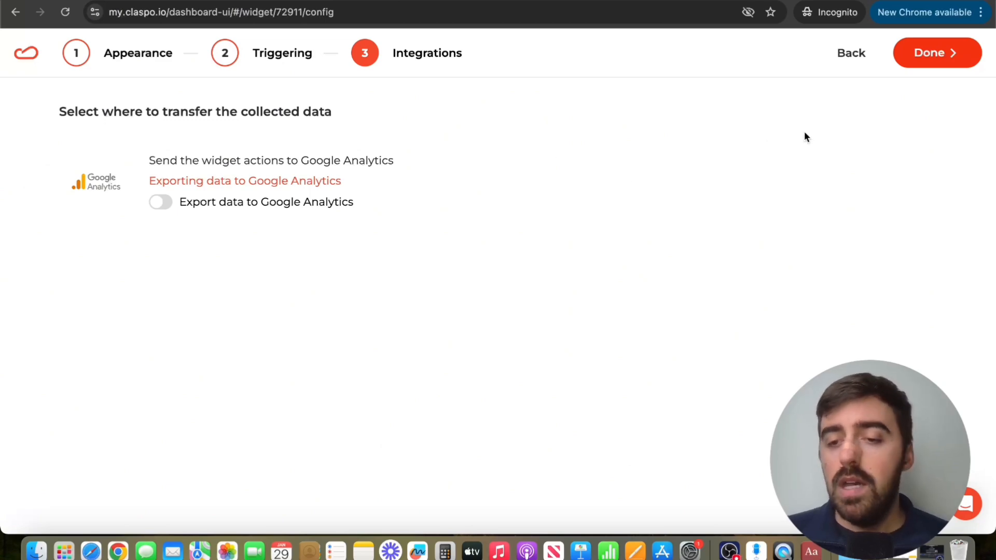
Finish the widget setup, then set New widget's status to Published and save it.
{"action": "left_click", "coordinate": [957, 60]}
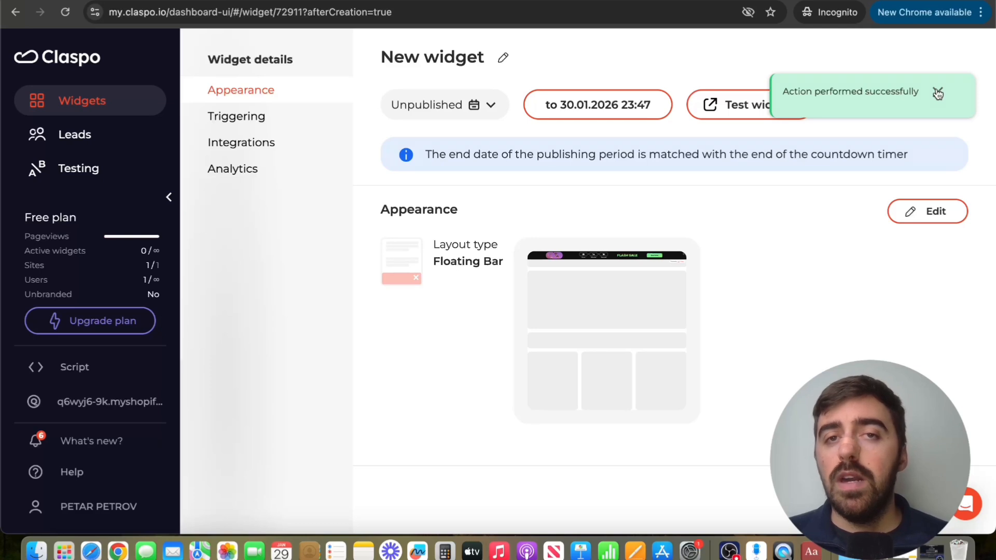
{"action": "left_click", "coordinate": [938, 93]}
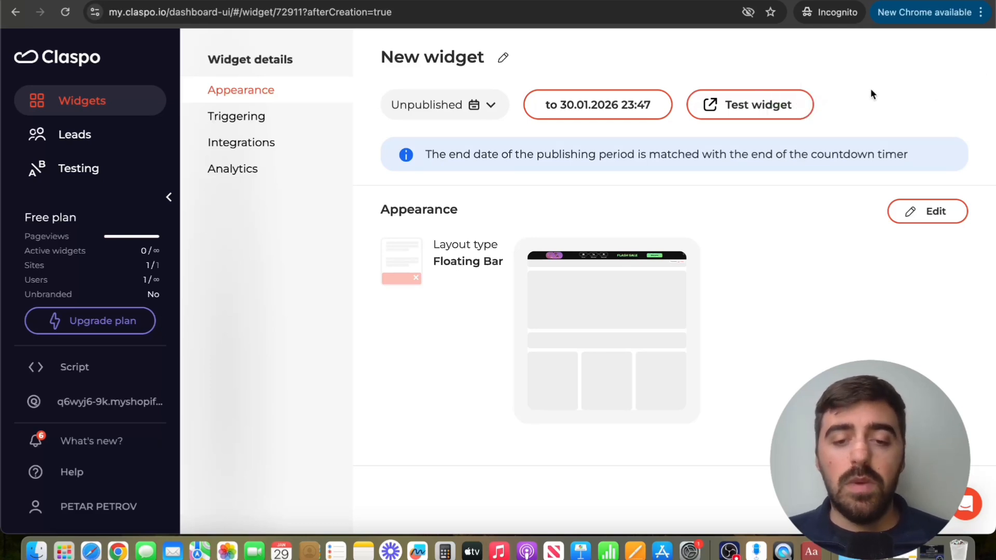
{"action": "left_click", "coordinate": [476, 106]}
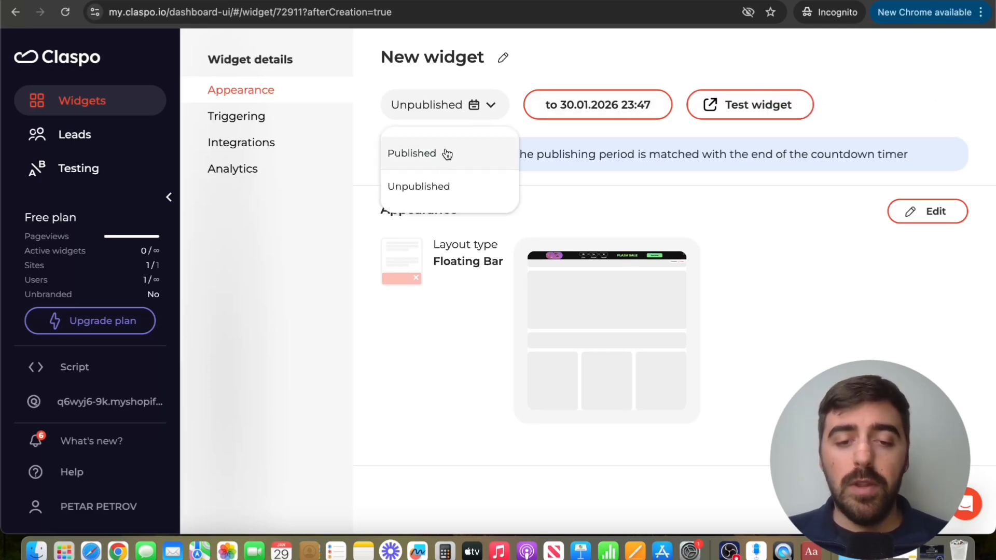
{"action": "left_click", "coordinate": [446, 154]}
{"action": "left_click", "coordinate": [928, 61]}
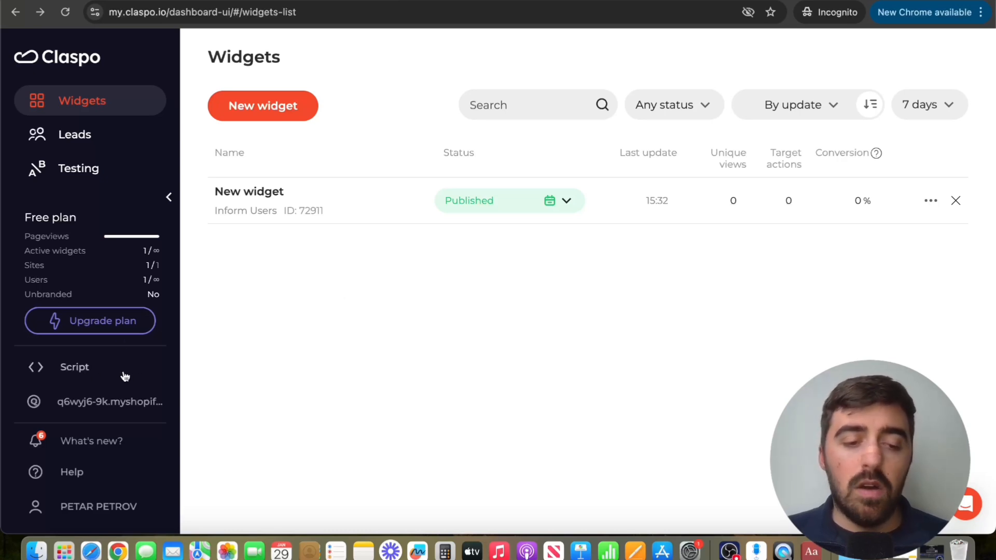
On the Script page, open the WordPress installation instructions and copy the script ID.
{"action": "left_click", "coordinate": [80, 372]}
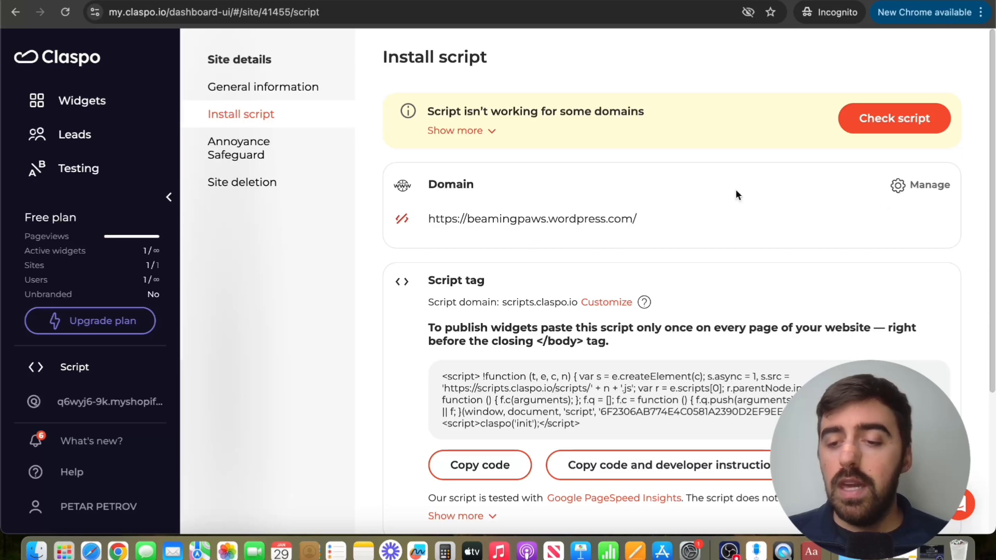
{"action": "left_click", "coordinate": [931, 194]}
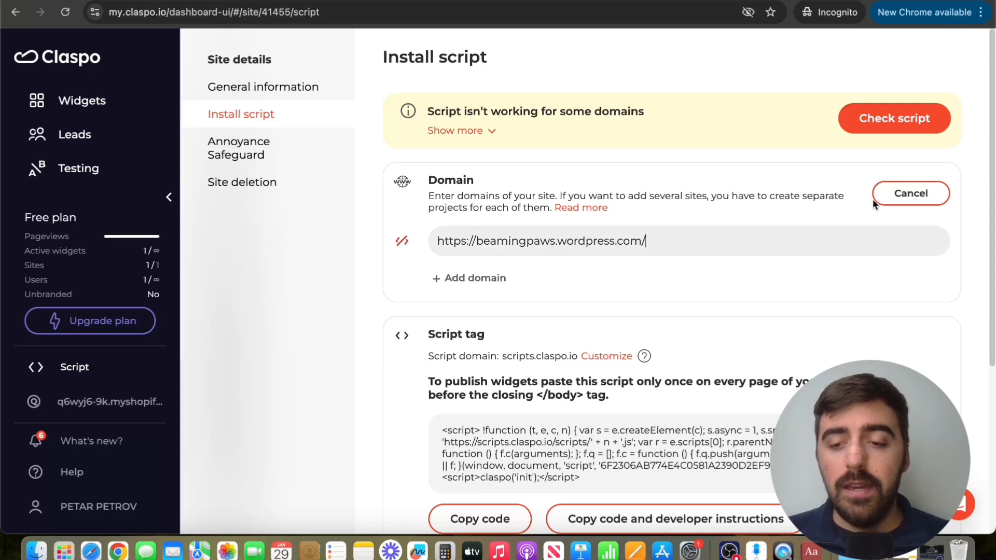
{"action": "left_click", "coordinate": [895, 201]}
{"action": "scroll", "coordinate": [706, 236], "scroll_direction": "down", "scroll_amount": 4}
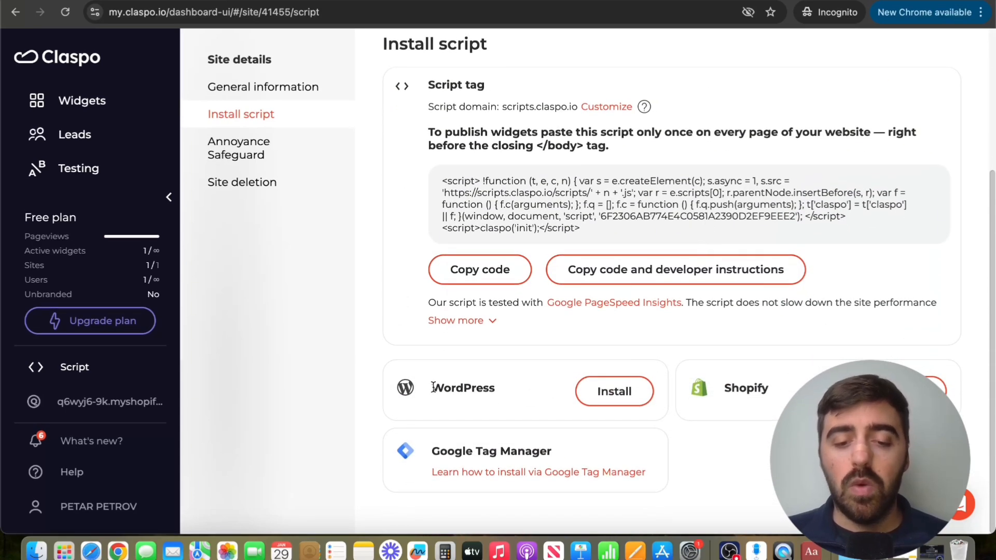
{"action": "left_click", "coordinate": [630, 390]}
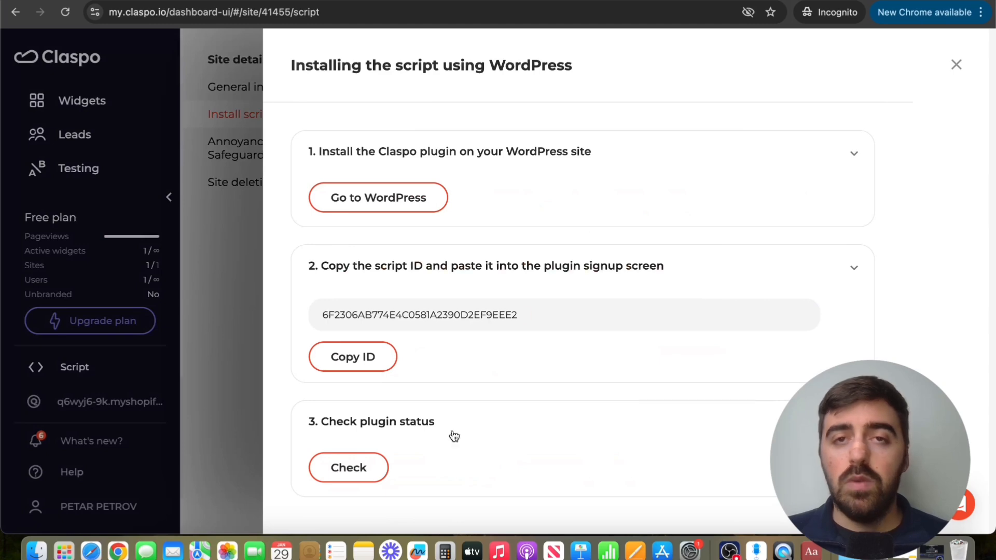
{"action": "left_click", "coordinate": [351, 357]}
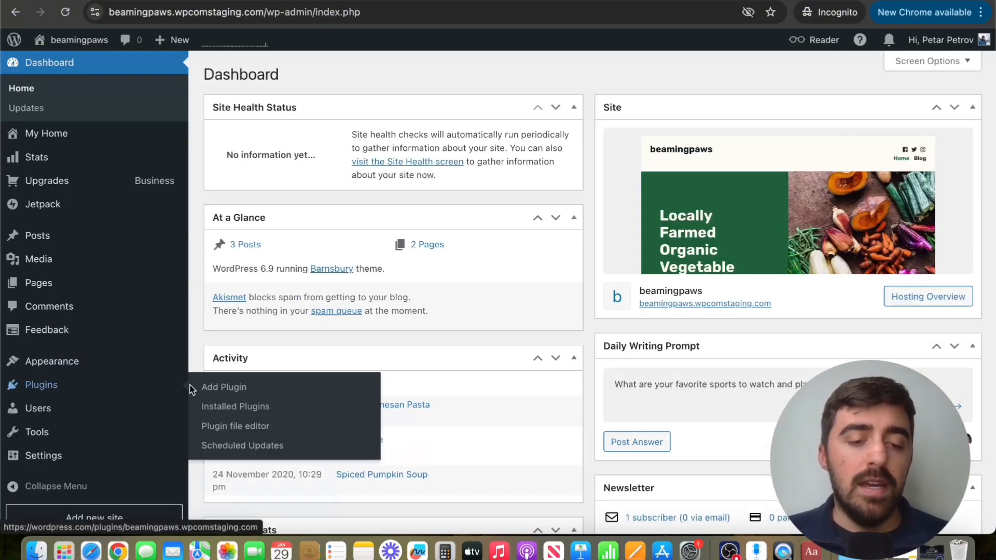
Search the WordPress plugin directory for 'claspo', then install and activate the Claspo plugin.
{"action": "left_click", "coordinate": [228, 388]}
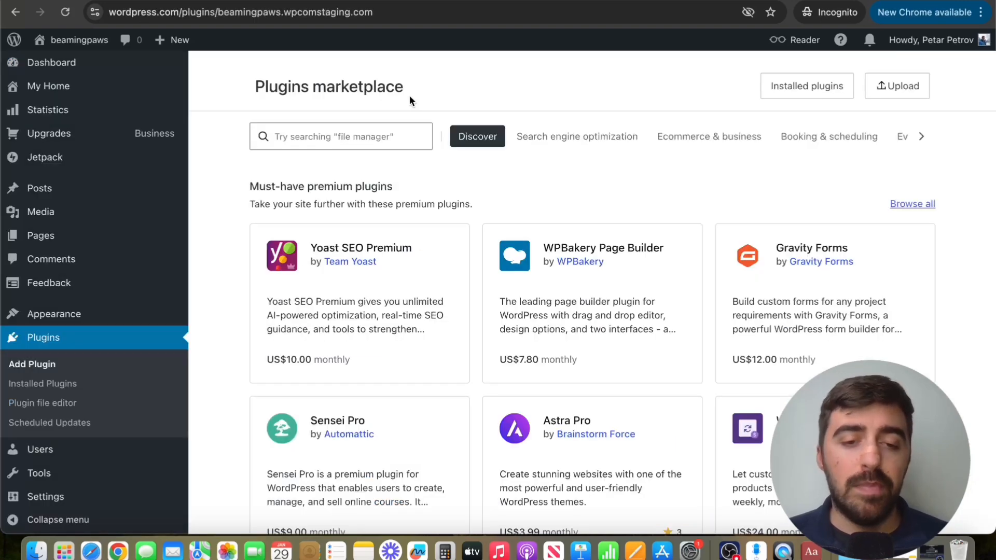
{"action": "left_click", "coordinate": [312, 139]}
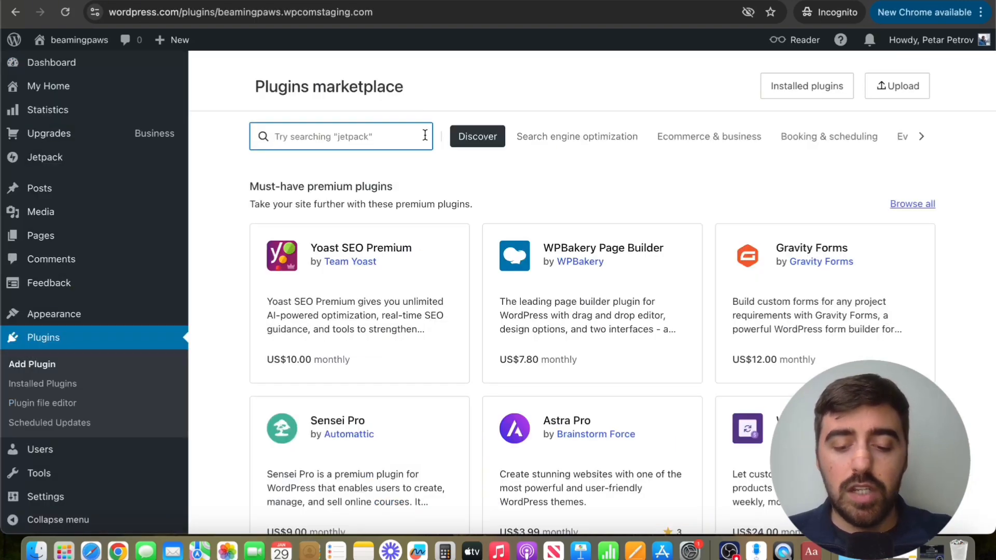
{"action": "type", "text": "claspo"}
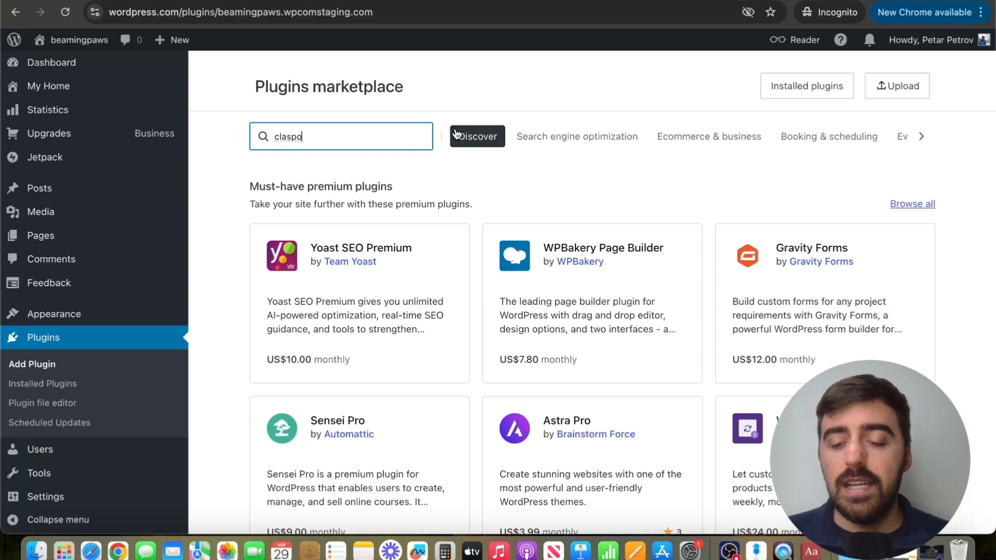
{"action": "key", "text": "Return"}
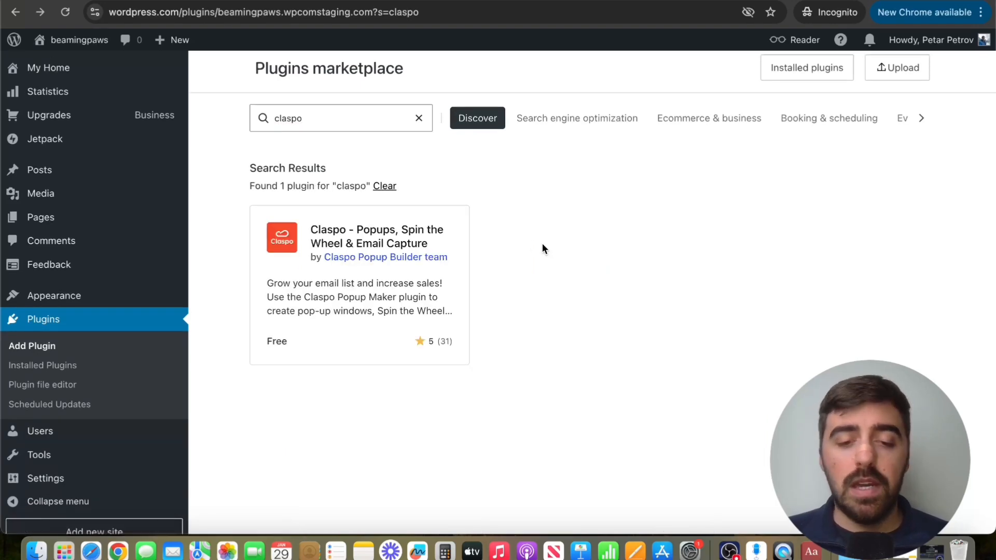
{"action": "left_click", "coordinate": [382, 233]}
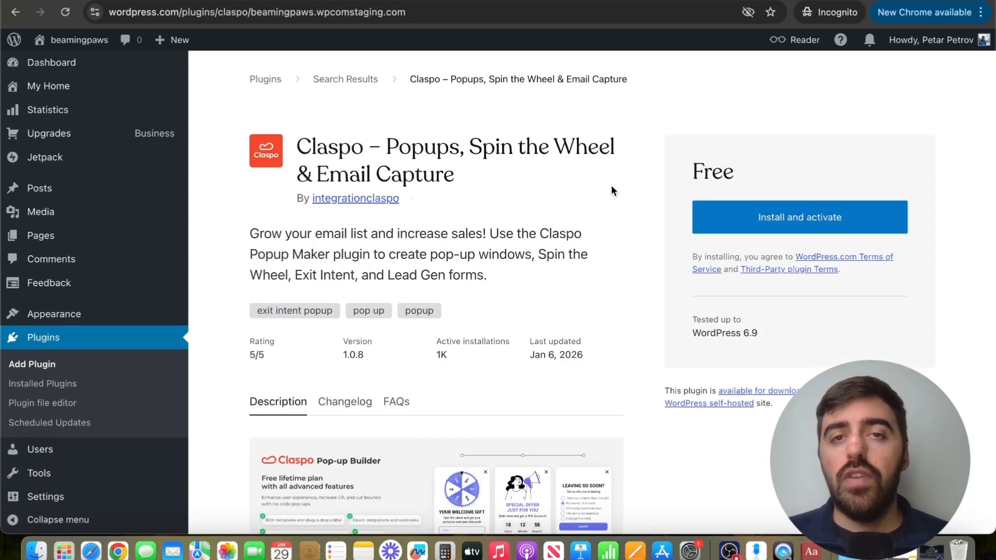
{"action": "left_click", "coordinate": [808, 221]}
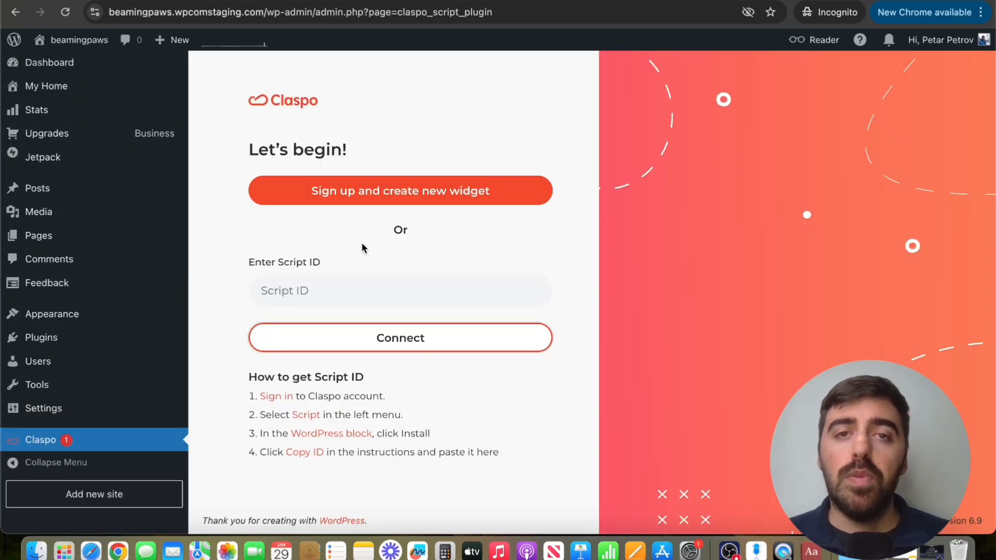
Paste the copied script ID into the Claspo plugin, connect it, and return to Claspo.
{"action": "left_click", "coordinate": [331, 291]}
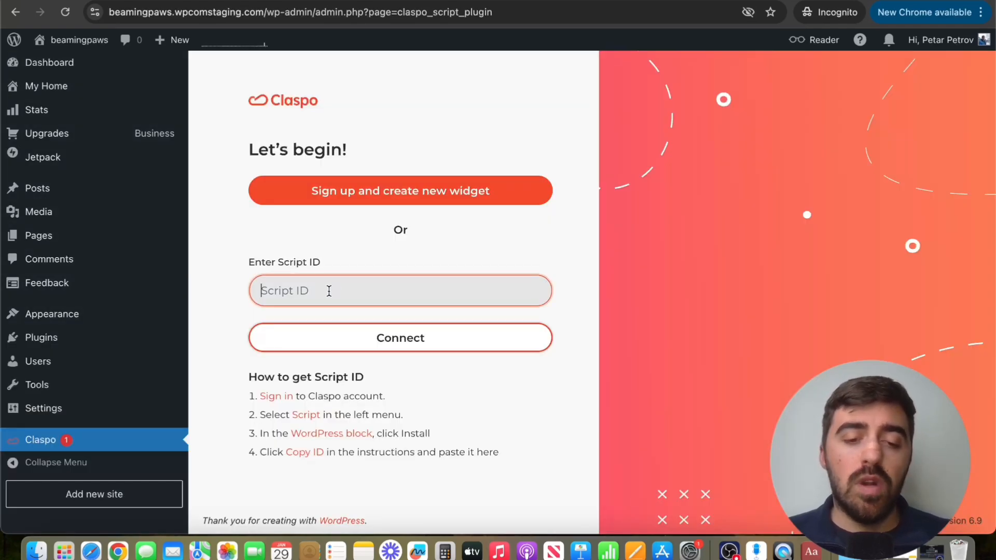
{"action": "key", "text": "super+v"}
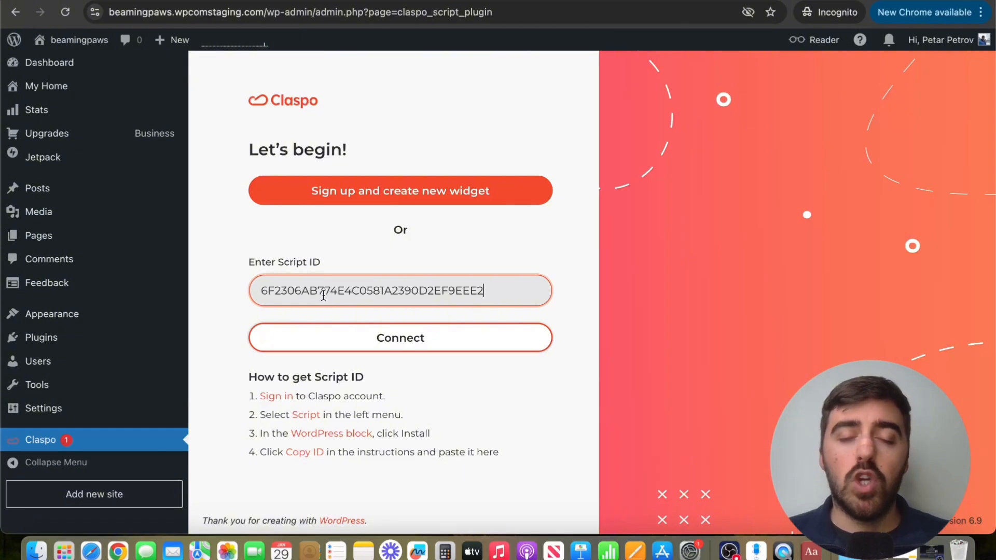
{"action": "left_click", "coordinate": [343, 336]}
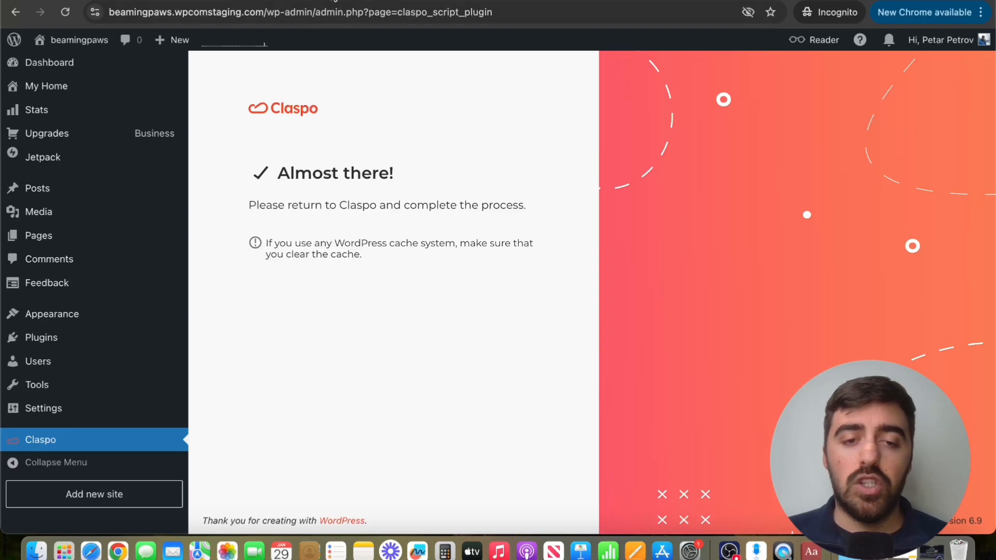
{"action": "left_click", "coordinate": [344, 1]}
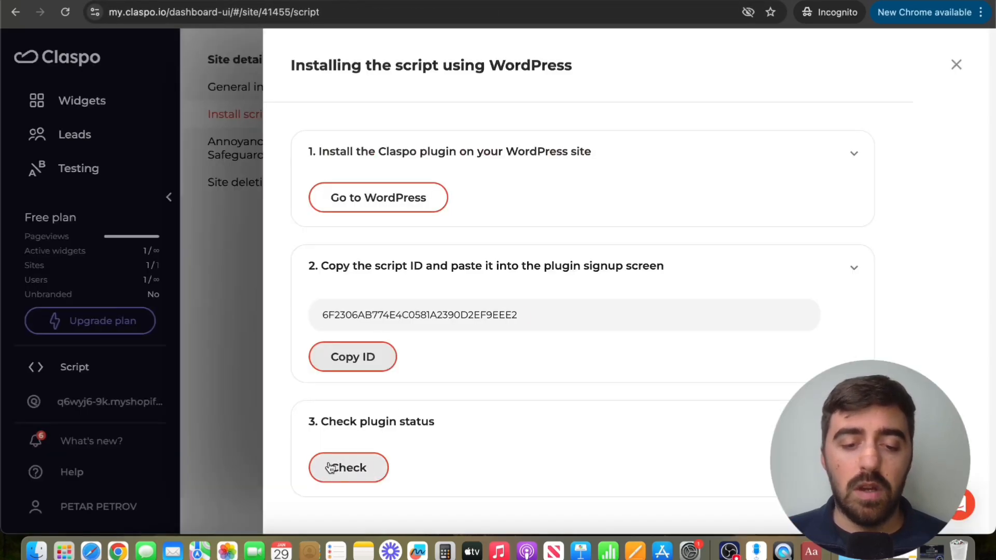
Run the step 3 plugin-status check to confirm the Claspo script is installed.
{"action": "left_click", "coordinate": [352, 470]}
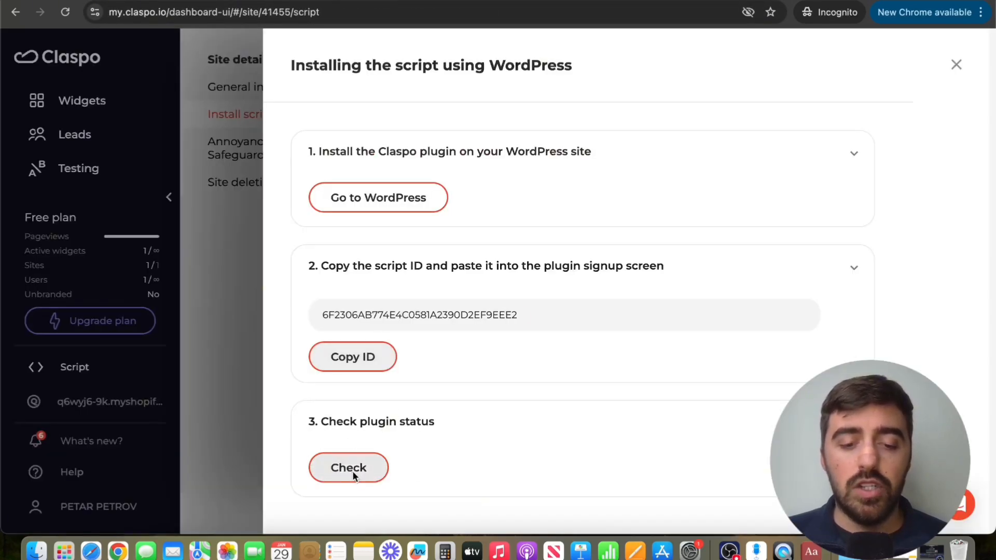